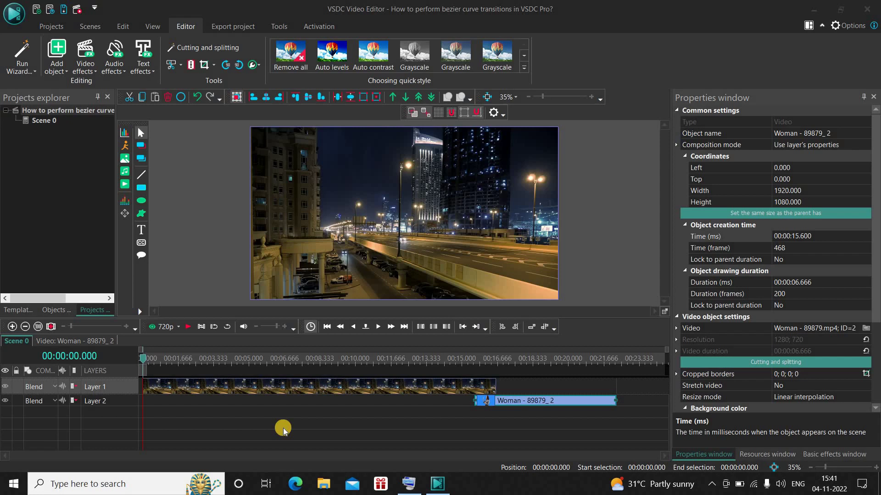
# Preview the clips at 9.8 s and 20.3 s on the time ruler, then return to the start
pyautogui.click(352, 357)
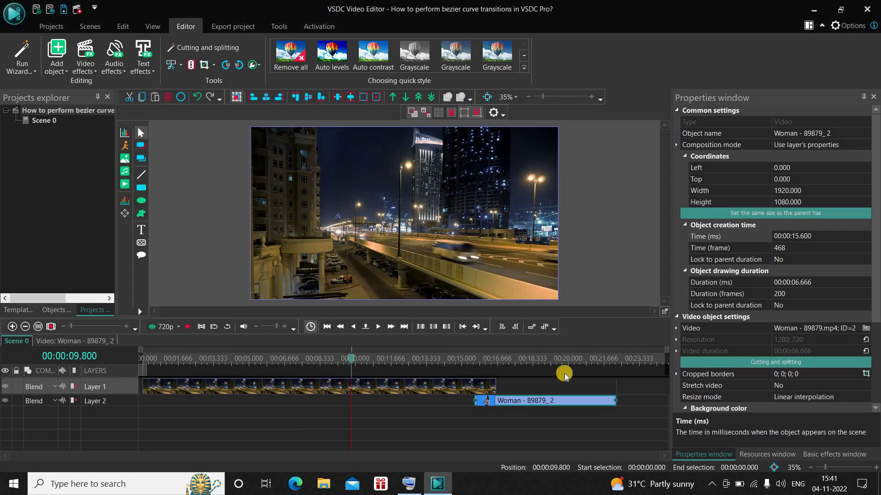
pyautogui.click(575, 359)
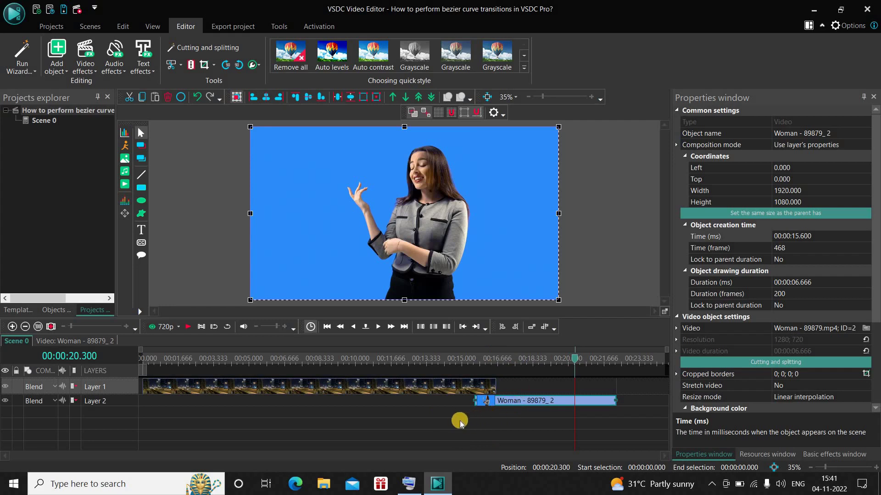
pyautogui.click(144, 362)
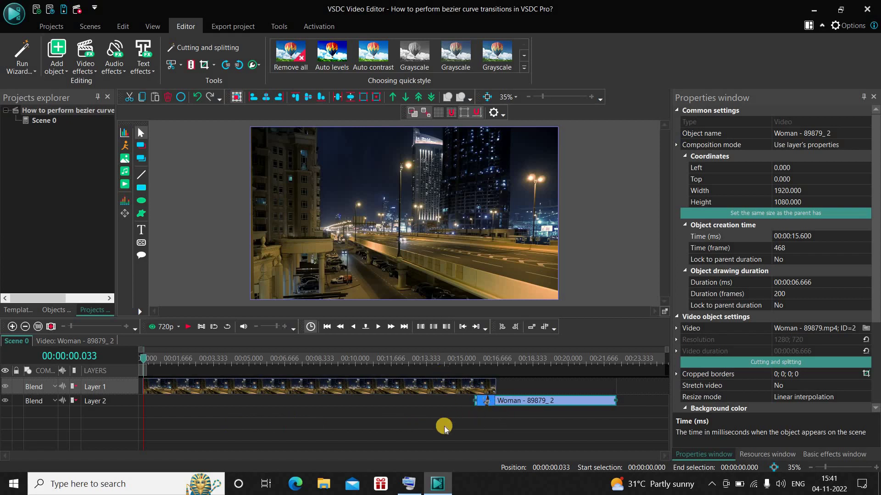
# In the street clip's own timeline, add a Wipe transition with the default object position
pyautogui.doubleClick(394, 387)
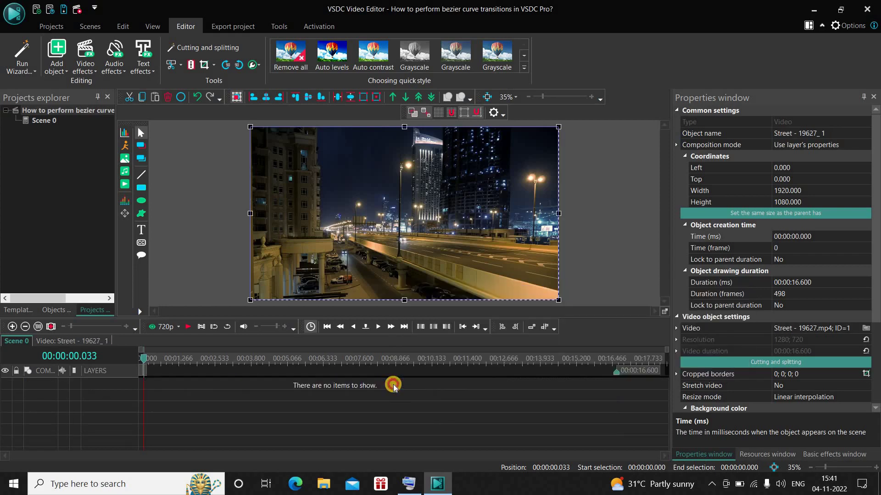
pyautogui.click(85, 64)
pyautogui.moveTo(129, 190)
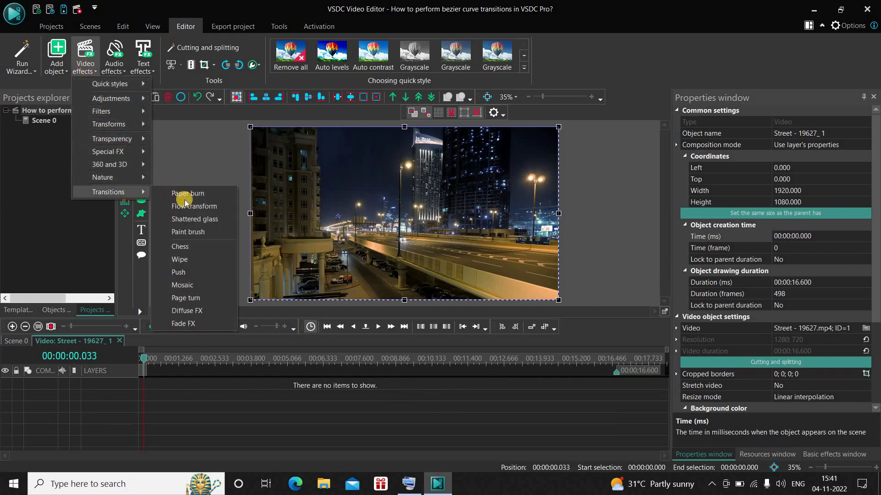
pyautogui.click(197, 259)
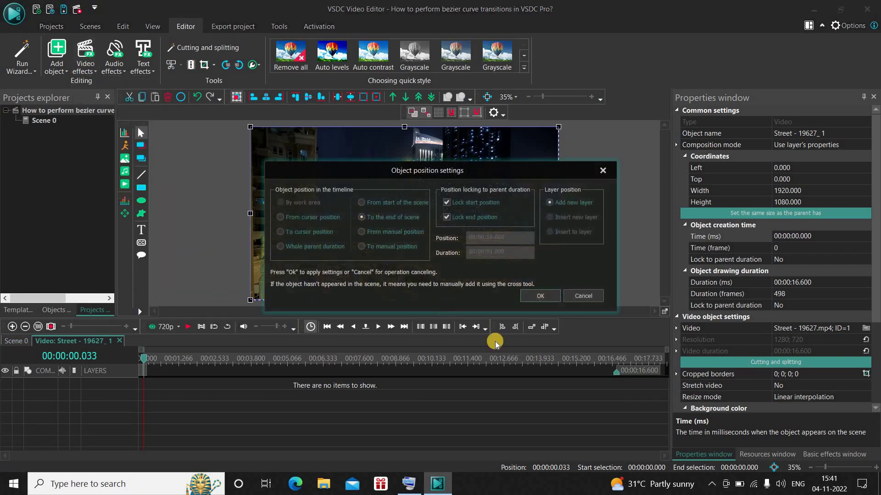
pyautogui.click(532, 297)
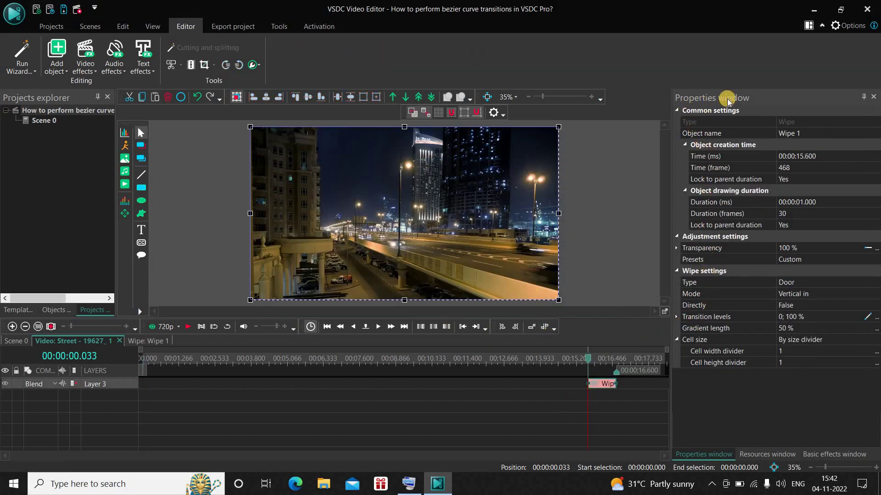
# Set the wipe's Type to Side and its Mode to Left to right
pyautogui.click(710, 283)
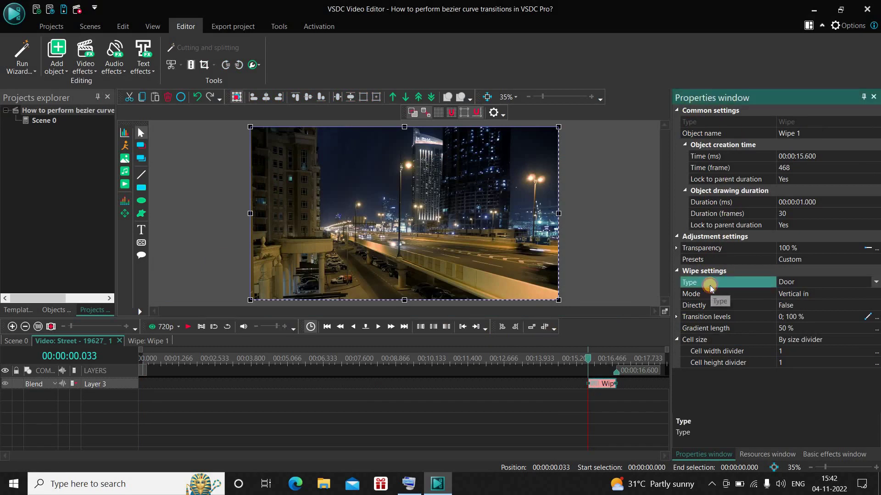
pyautogui.click(876, 283)
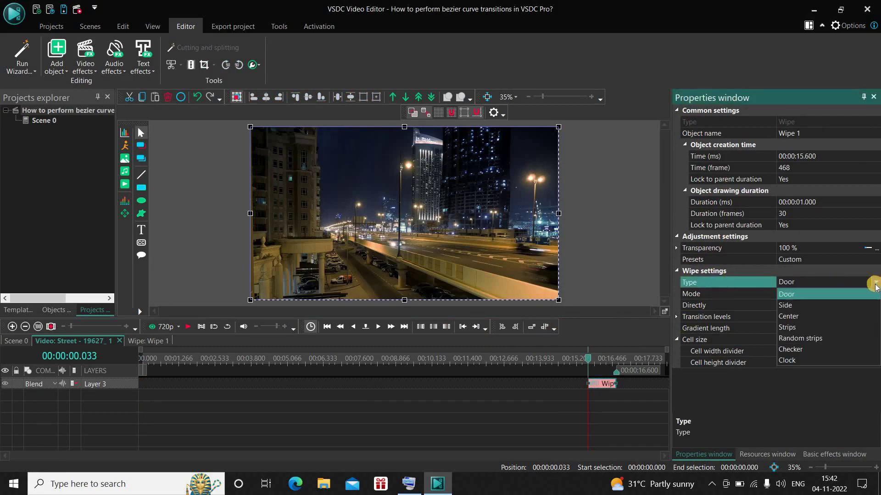
pyautogui.click(819, 306)
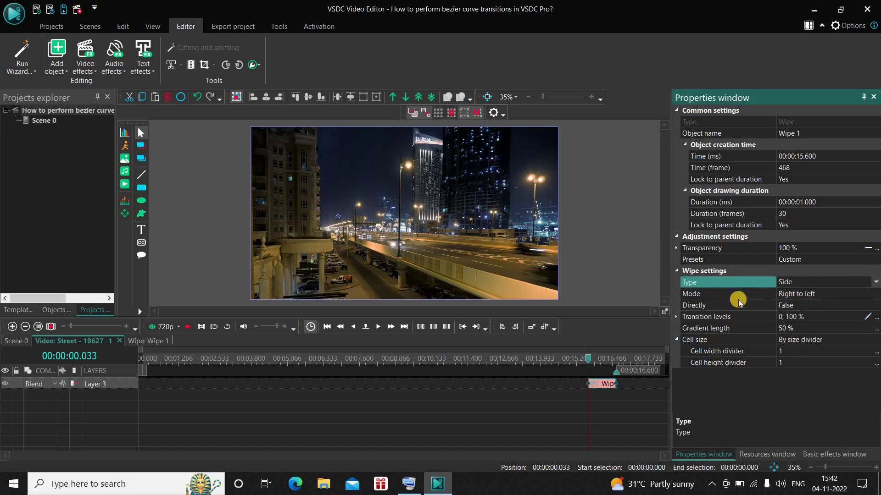
pyautogui.click(720, 296)
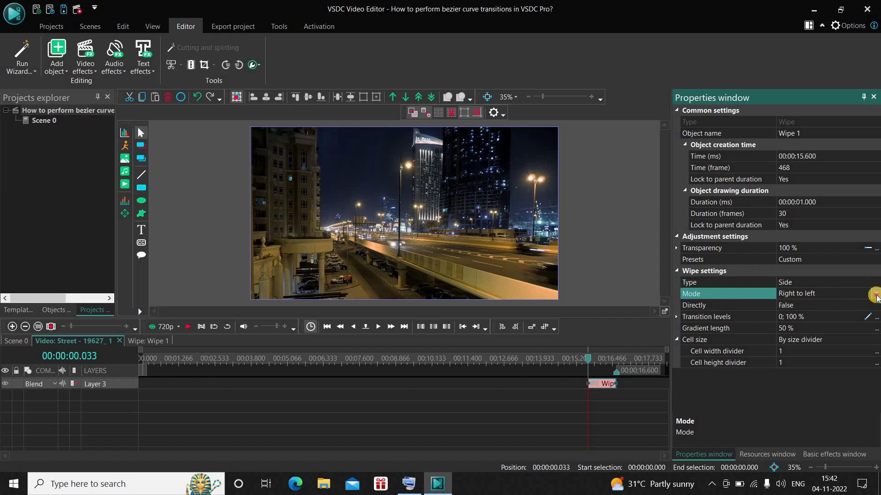
pyautogui.click(875, 295)
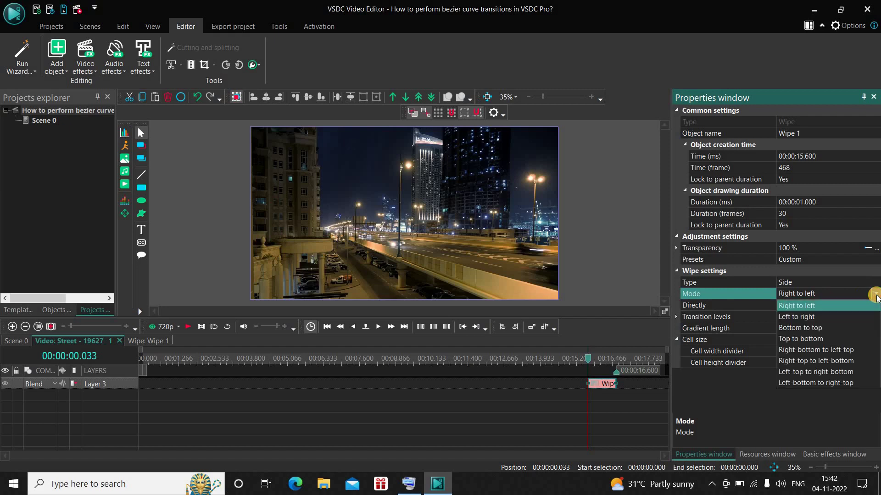
pyautogui.click(815, 319)
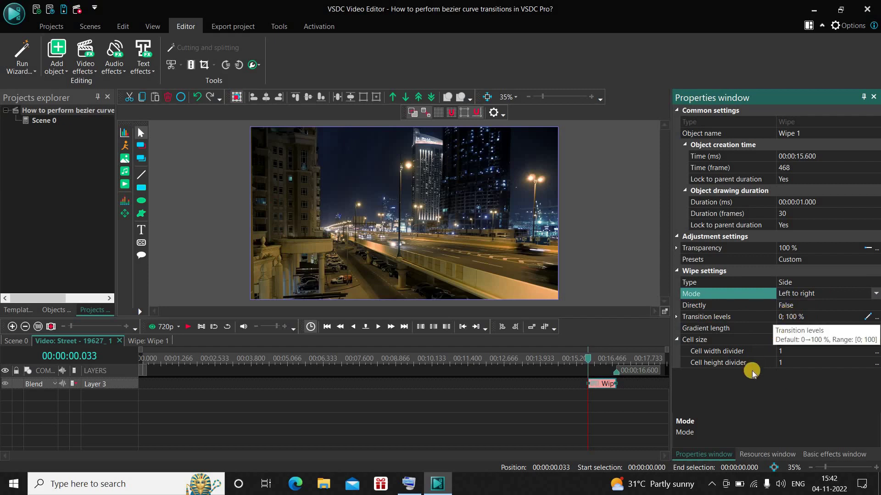
# Change the wipe's Gradient length from 50 % to 0 %
pyautogui.click(710, 330)
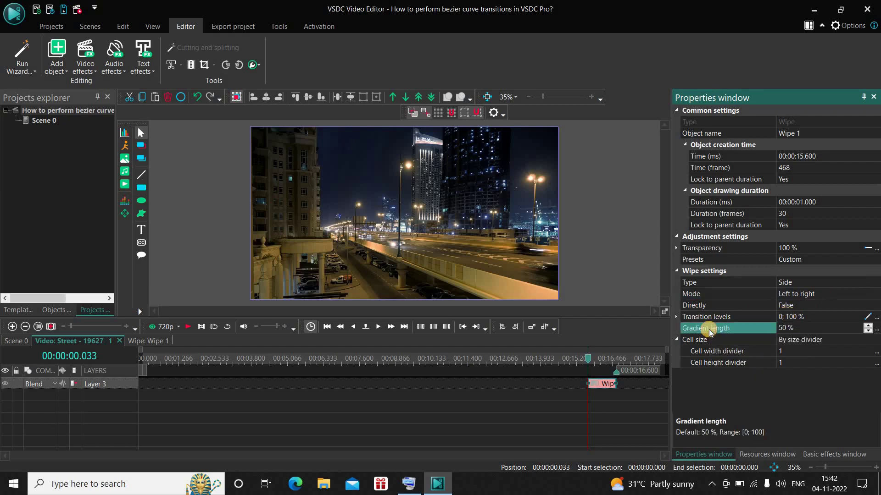
pyautogui.click(805, 330)
pyautogui.doubleClick(805, 330)
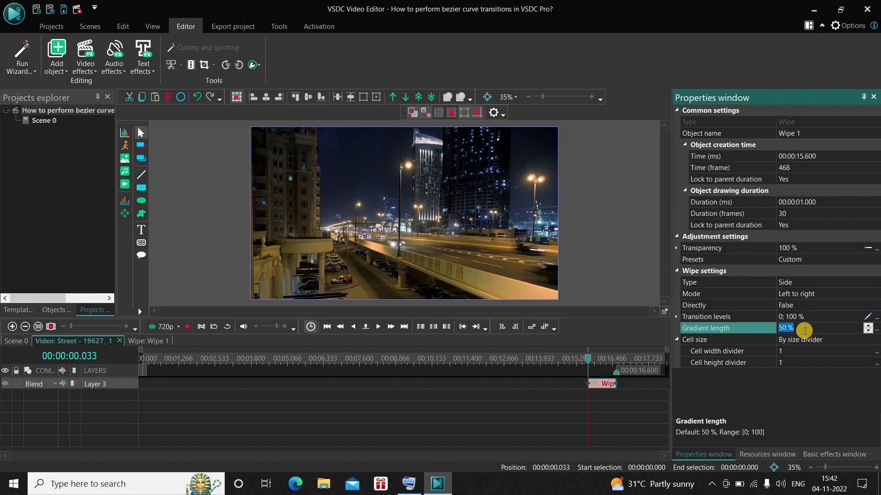
pyautogui.press('BackSpace')
pyautogui.write('0')
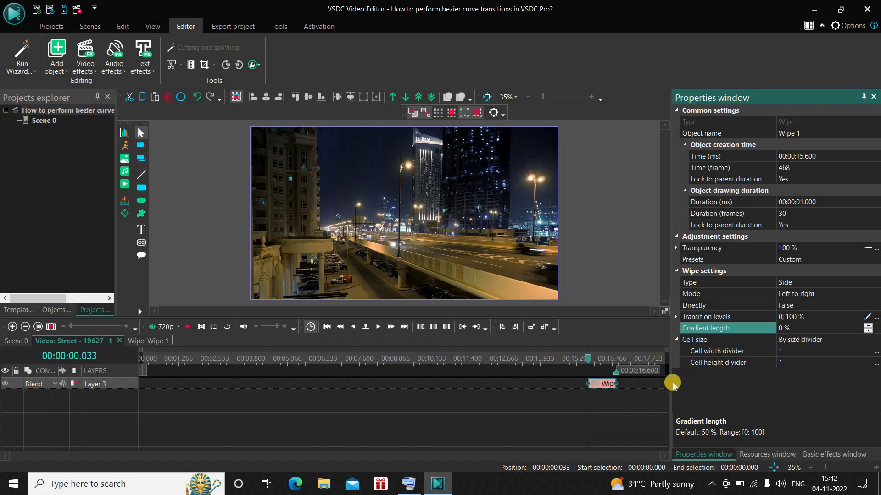
pyautogui.click(542, 360)
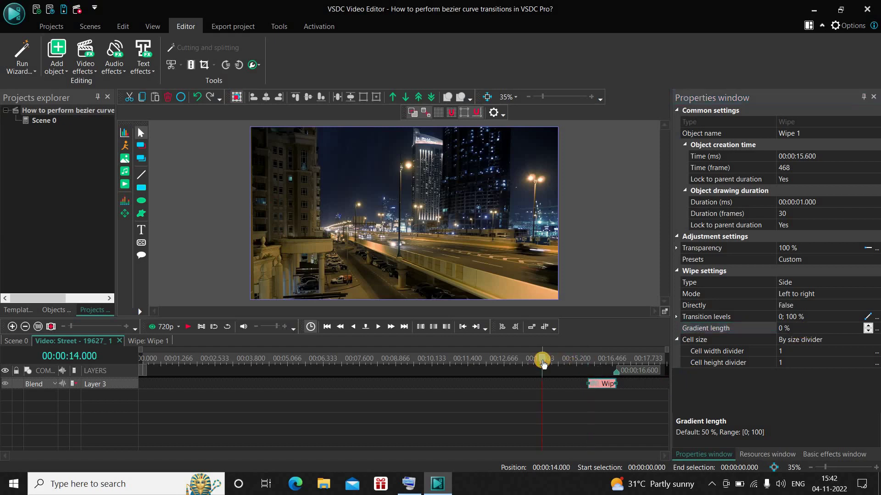
pyautogui.press('space')
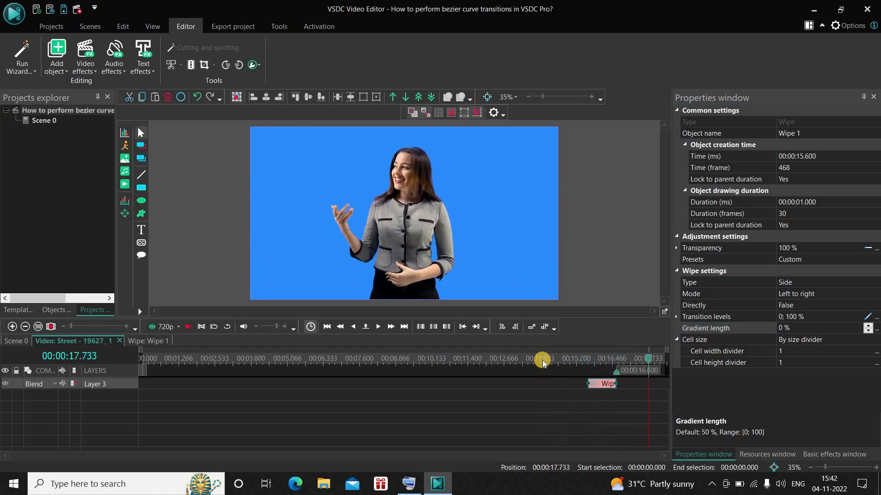
pyautogui.click(554, 361)
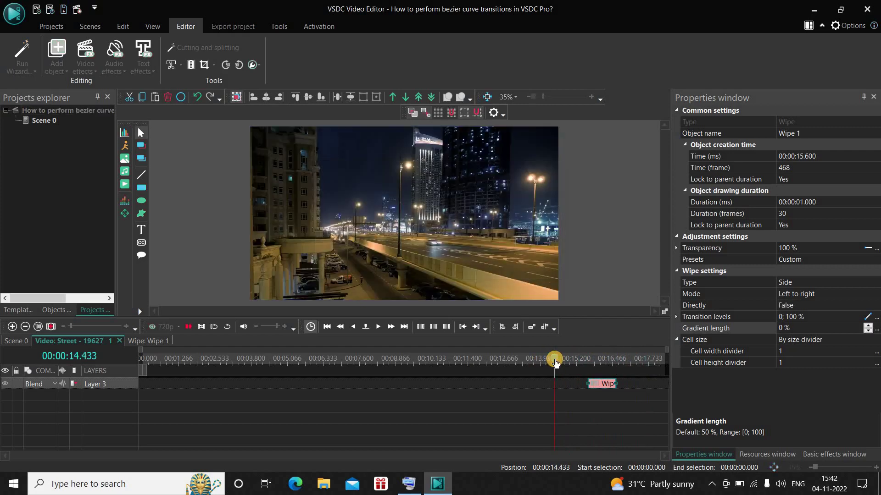
pyautogui.press('space')
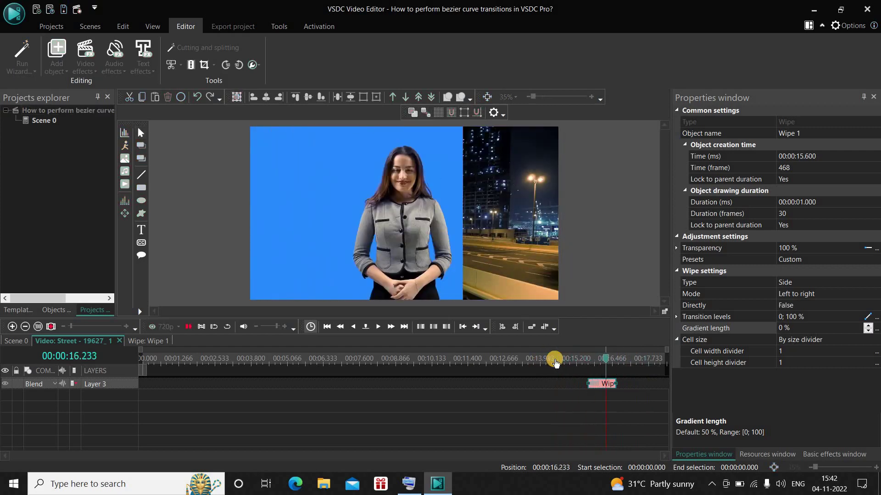
pyautogui.press('space')
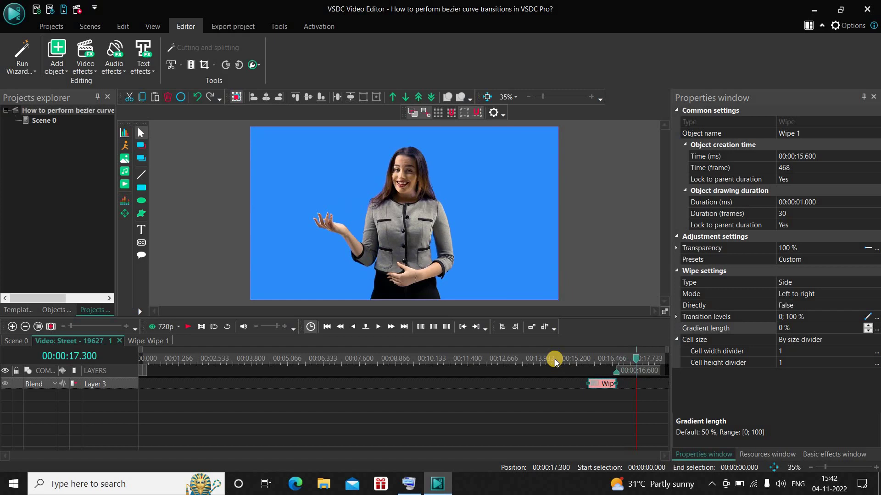
pyautogui.click(555, 360)
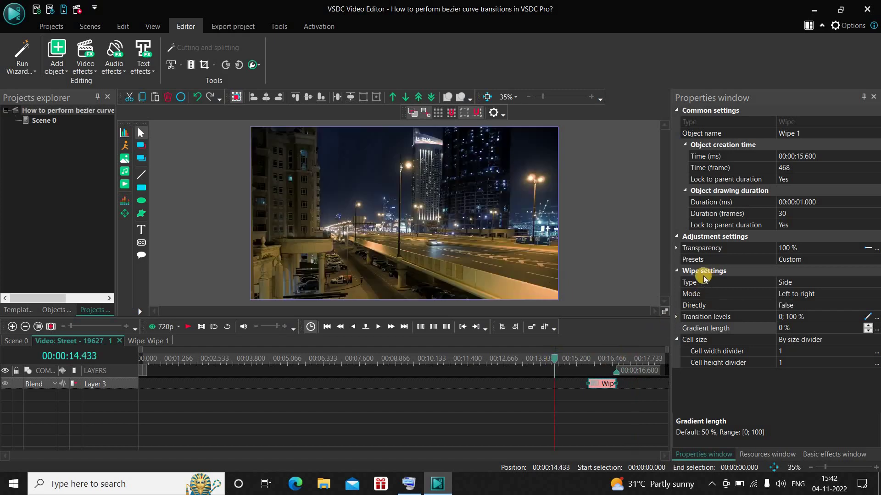
# Open Wipe 1's Transition levels curve in its own editor tab
pyautogui.click(704, 317)
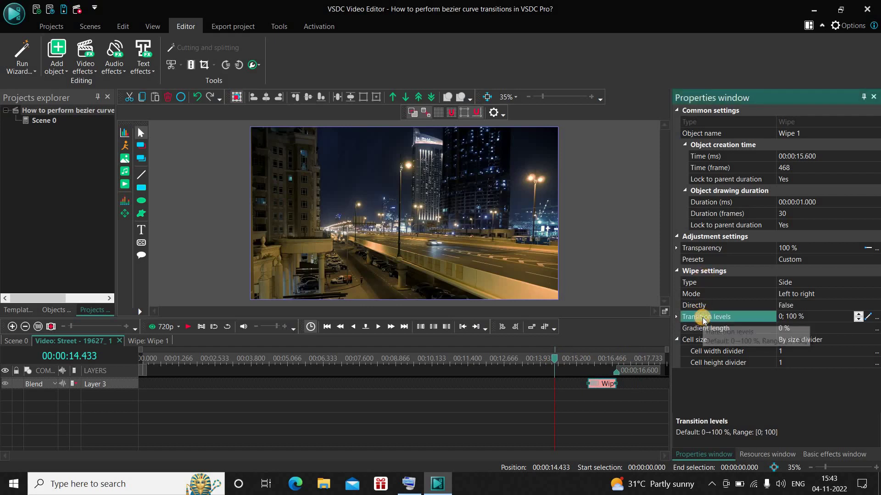
pyautogui.click(874, 318)
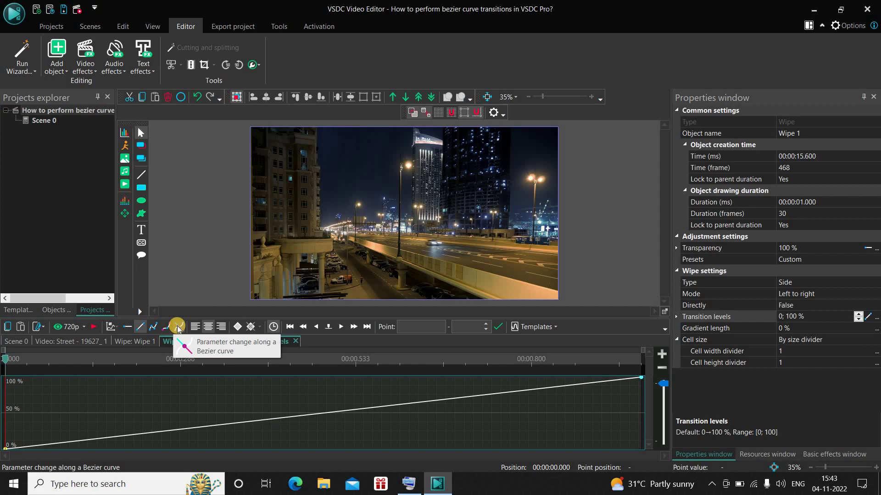
# Switch the levels curve to Bezier mode and add a point at 0.2 s raised to 45 %
pyautogui.click(177, 325)
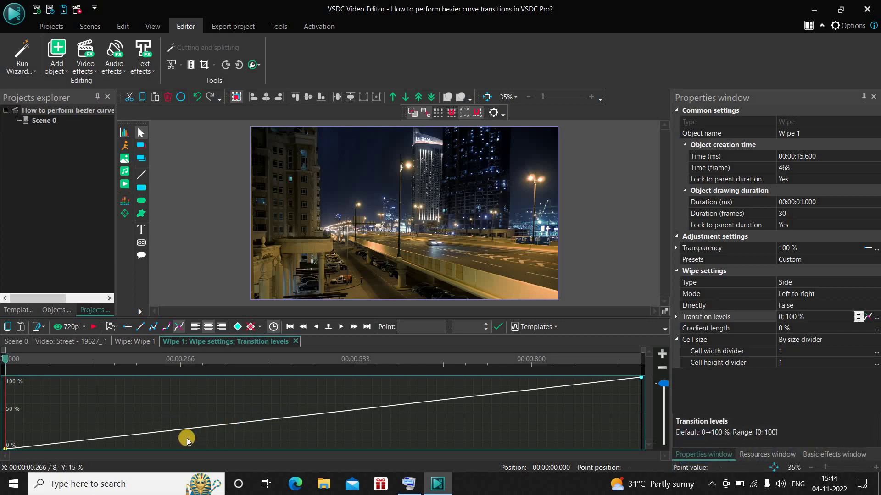
pyautogui.click(136, 435)
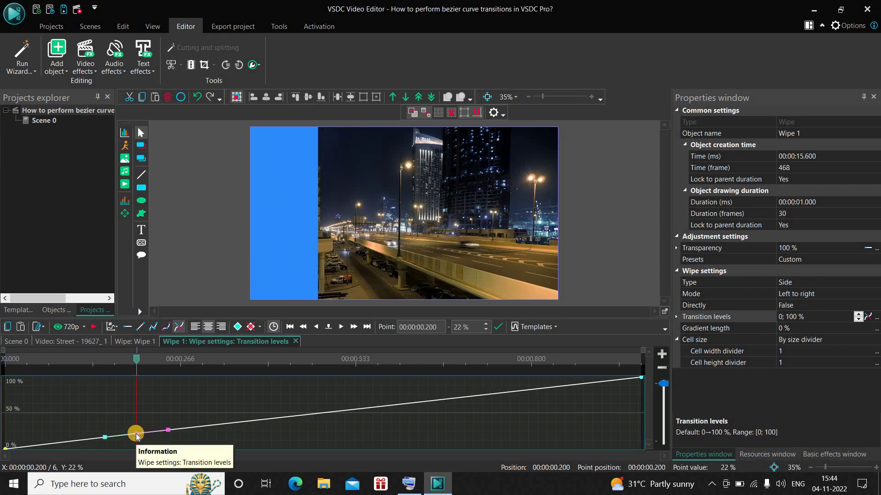
pyautogui.moveTo(136, 436); pyautogui.dragTo(165, 373)
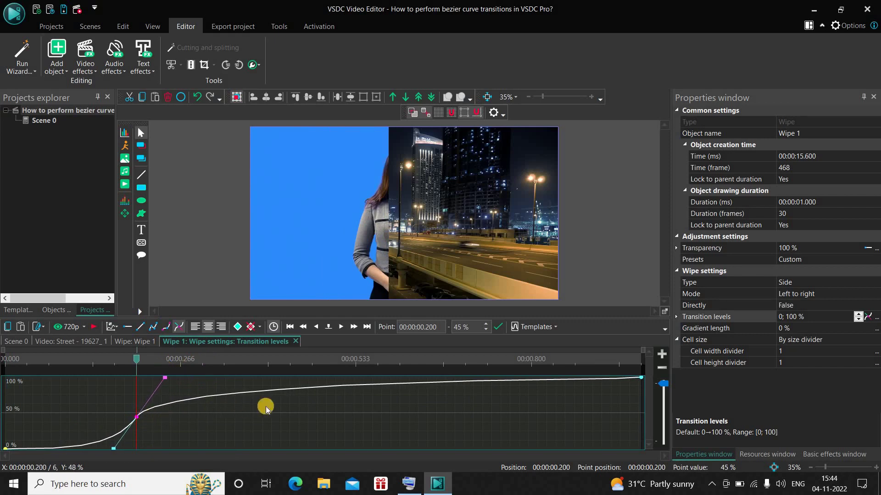
# Add curve points at 0.500 and 0.800, bending the curve and lowering the 0.800 point
pyautogui.doubleClick(345, 389)
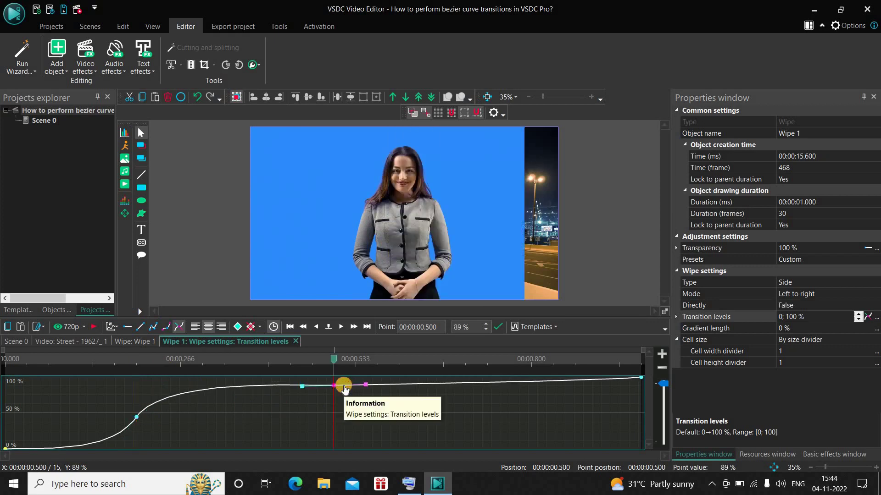
pyautogui.moveTo(366, 388); pyautogui.dragTo(343, 379)
pyautogui.click(334, 388)
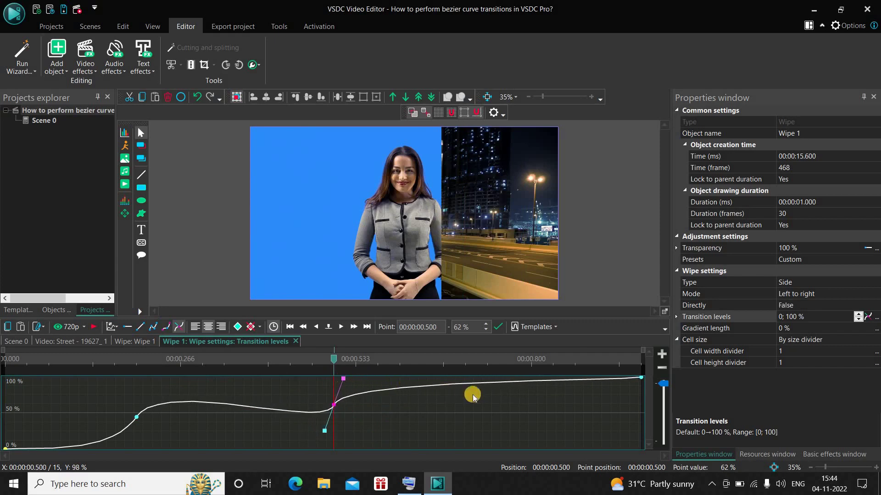
pyautogui.click(531, 382)
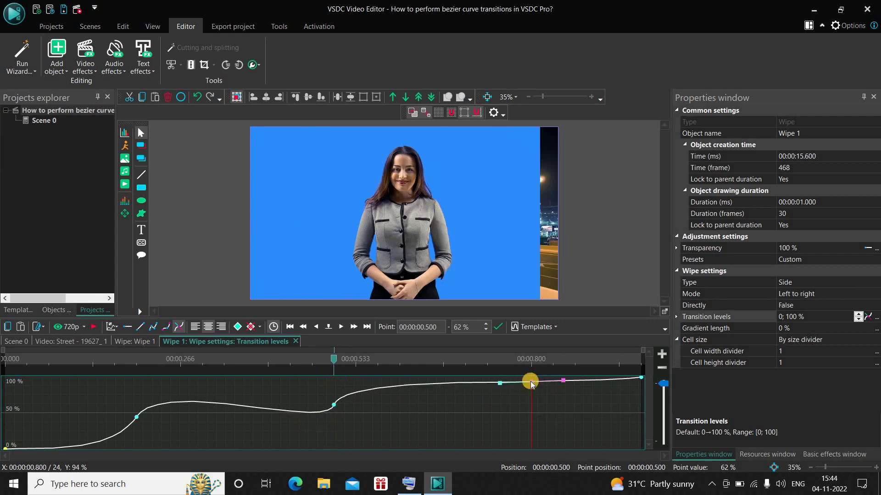
pyautogui.moveTo(530, 382); pyautogui.dragTo(474, 377)
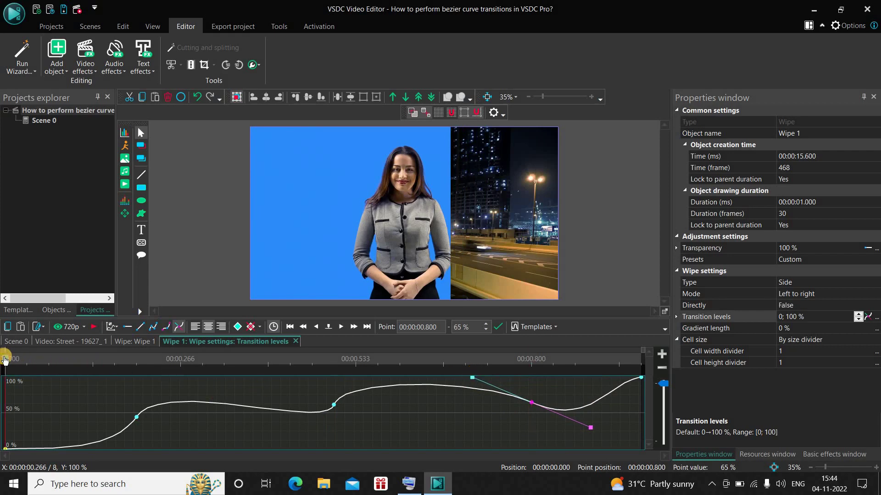
pyautogui.press('space')
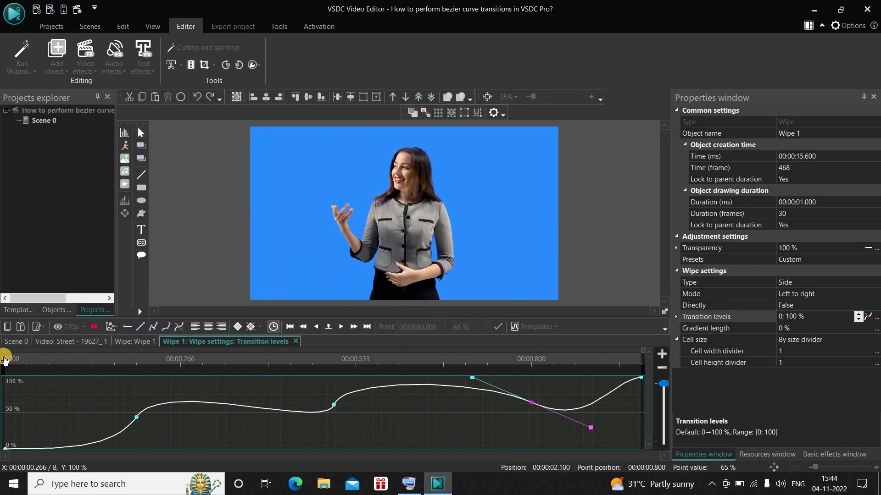
pyautogui.press('space')
pyautogui.click(4, 360)
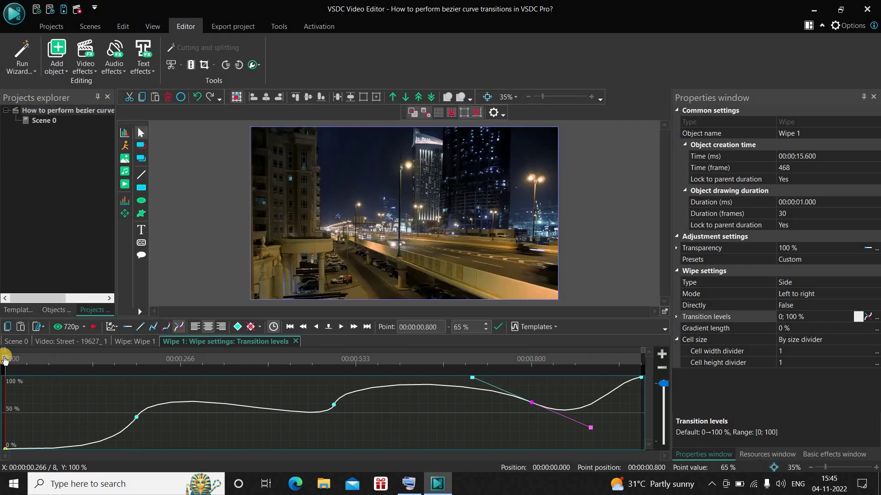
pyautogui.press('space')
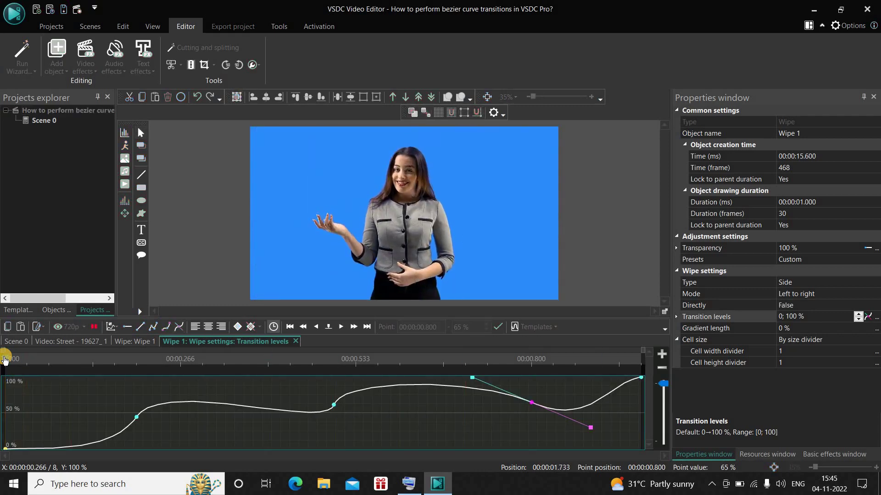
pyautogui.press('space')
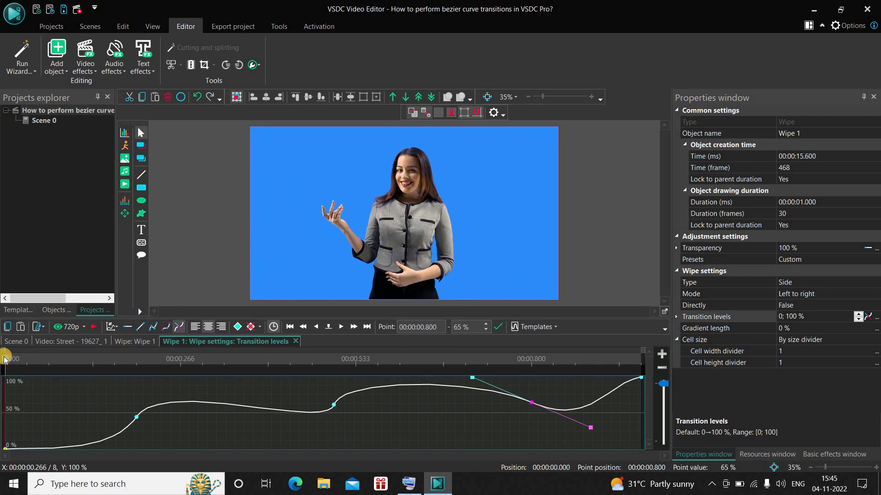
pyautogui.press('space')
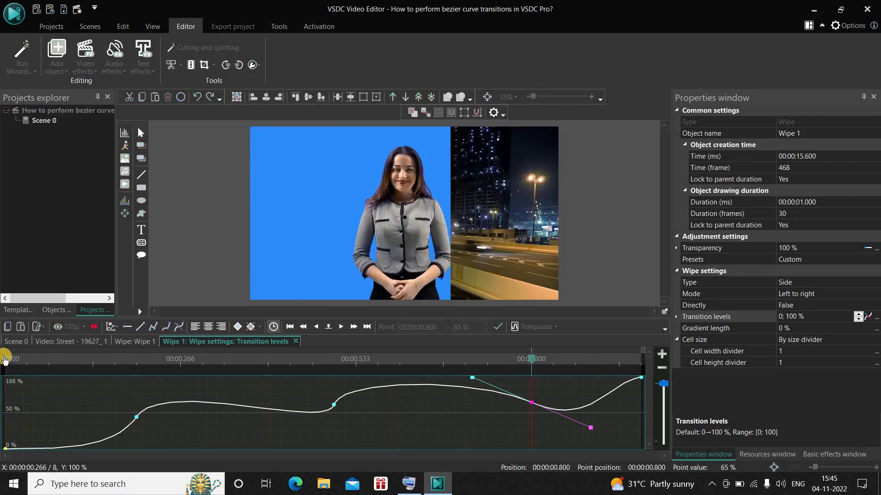
pyautogui.click(5, 361)
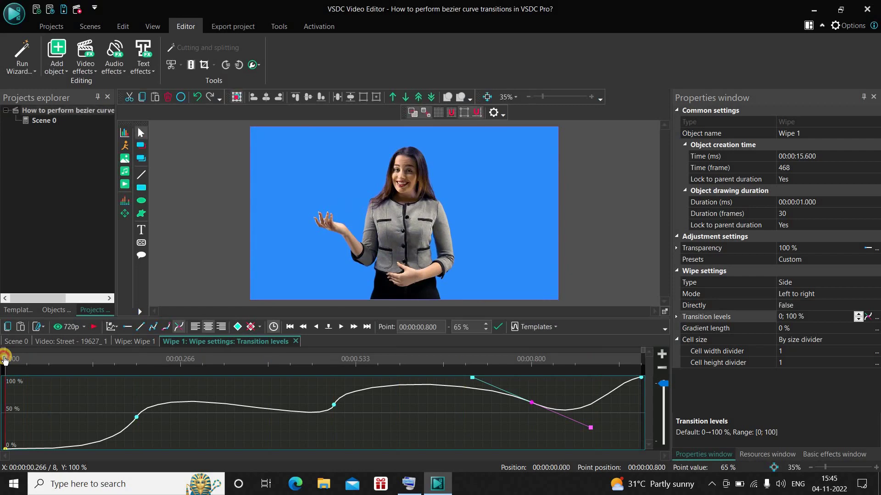
pyautogui.press('space')
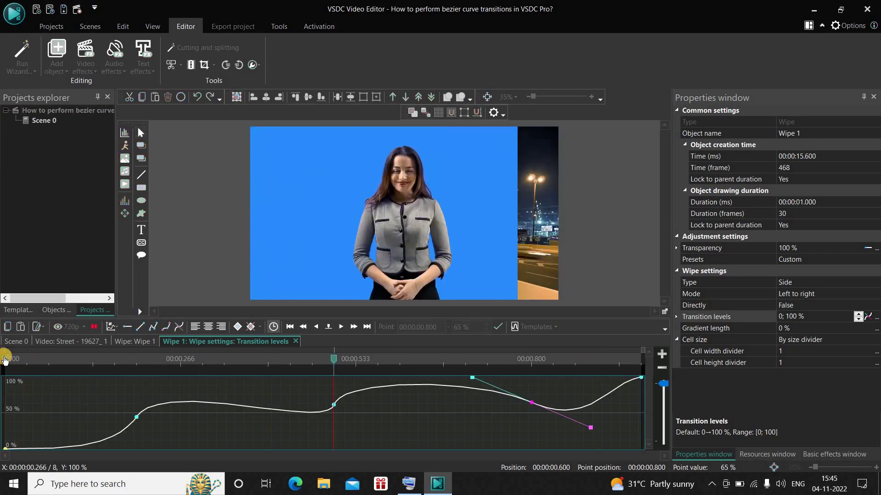
pyautogui.press('space')
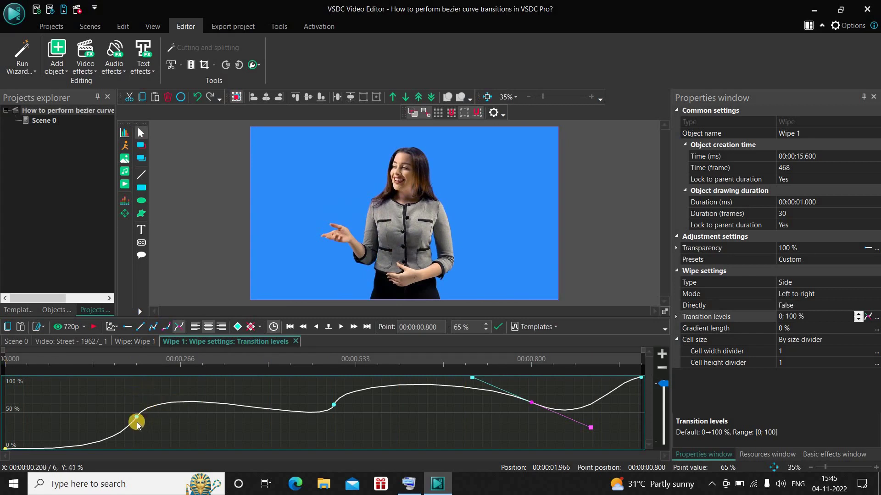
# Move the 0.200 curve point to 0.133 and drop the 0.500 point to about 27 %
pyautogui.moveTo(137, 420); pyautogui.dragTo(93, 415)
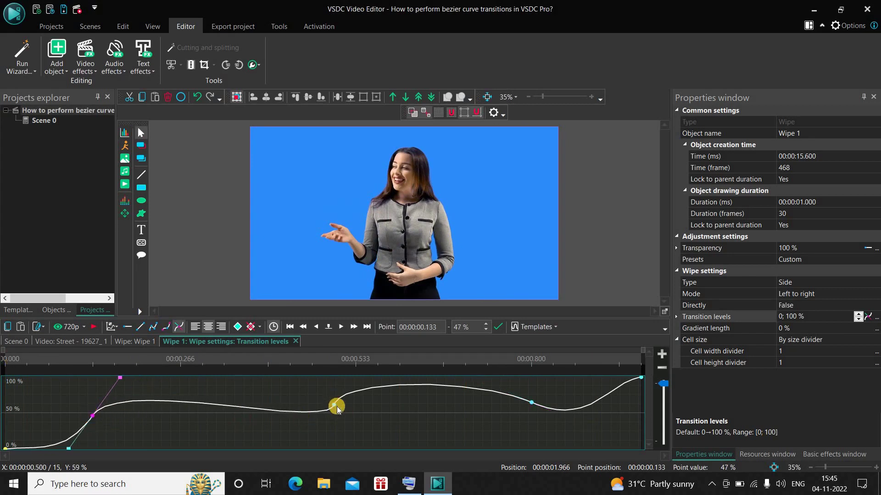
pyautogui.moveTo(334, 409); pyautogui.dragTo(325, 430)
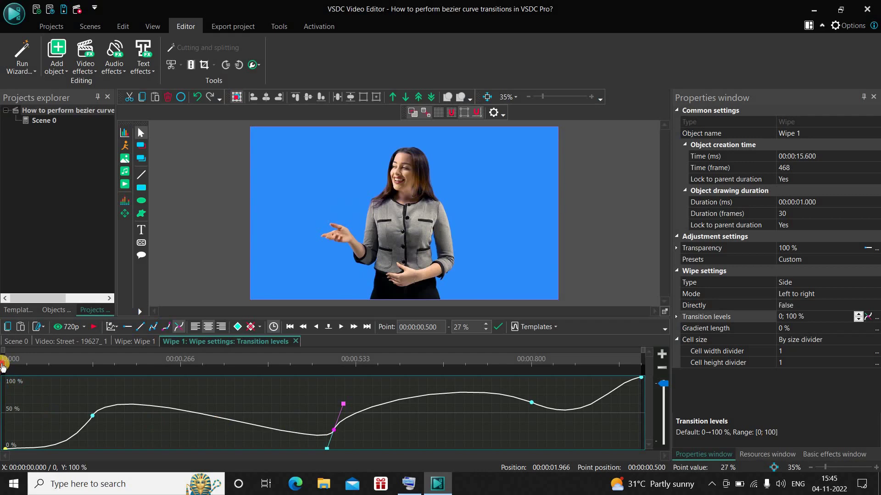
# Play the reshaped wipe from its start several times, then go back to Scene 0
pyautogui.click(3, 365)
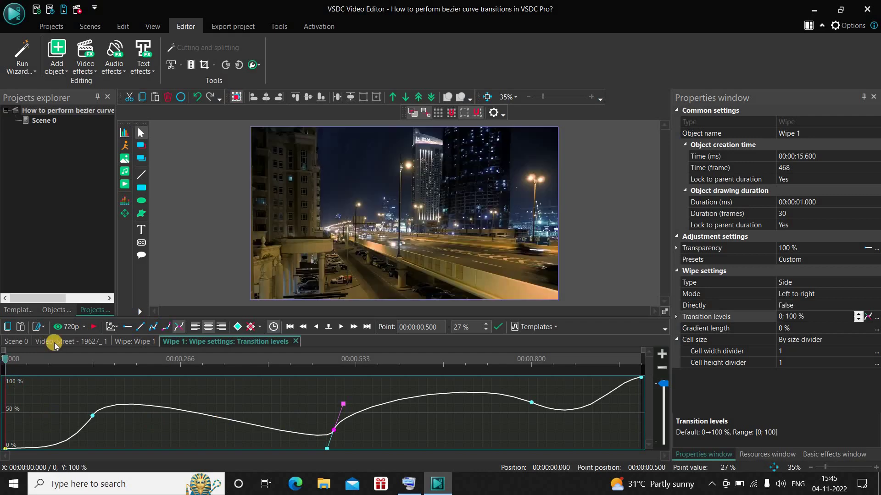
pyautogui.click(92, 326)
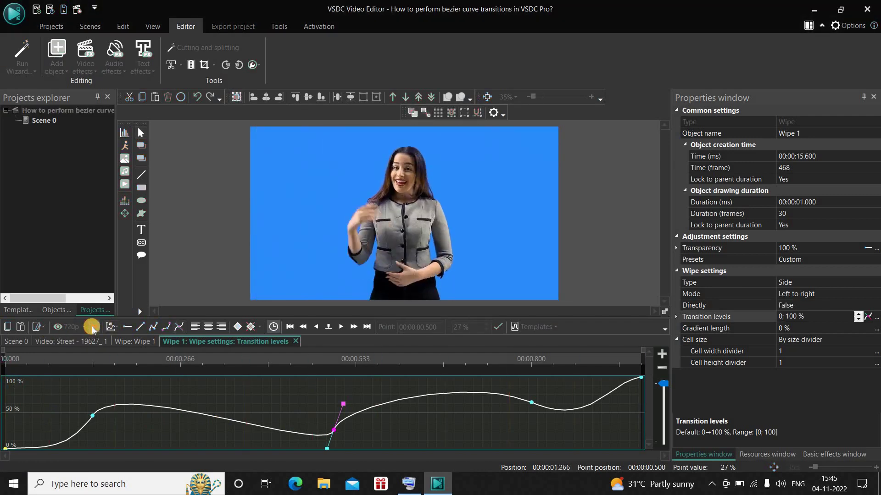
pyautogui.click(92, 327)
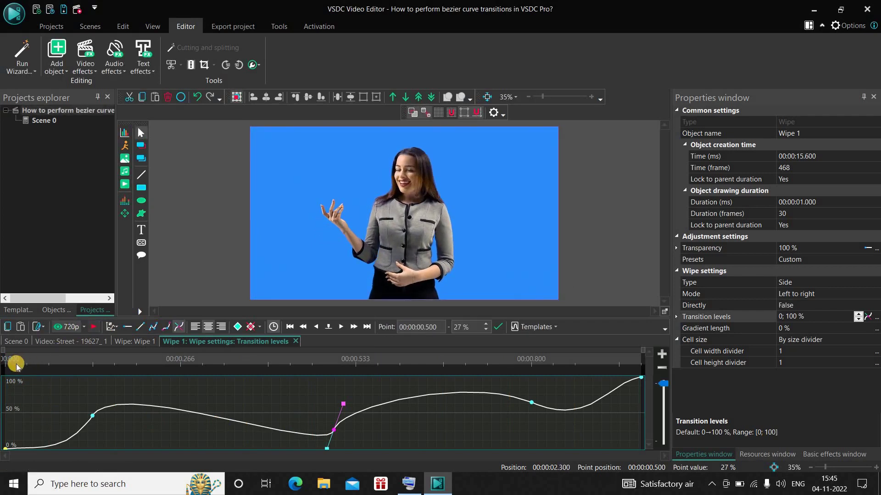
pyautogui.press('space')
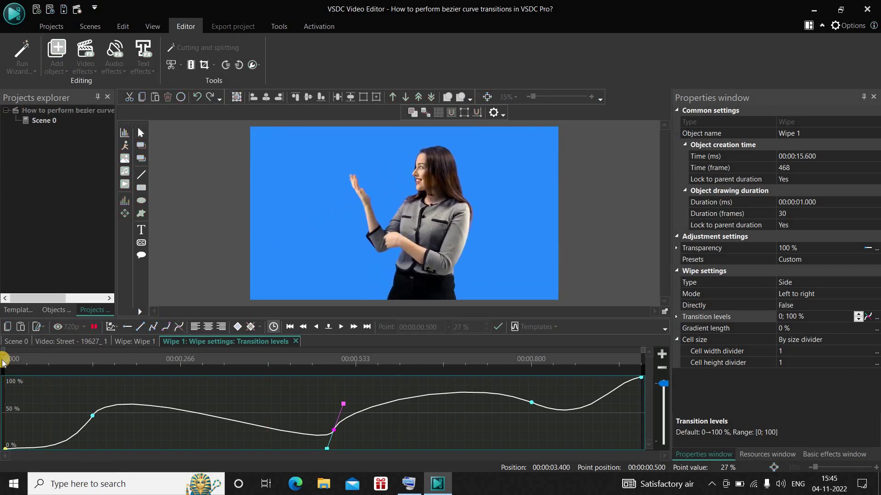
pyautogui.press('space')
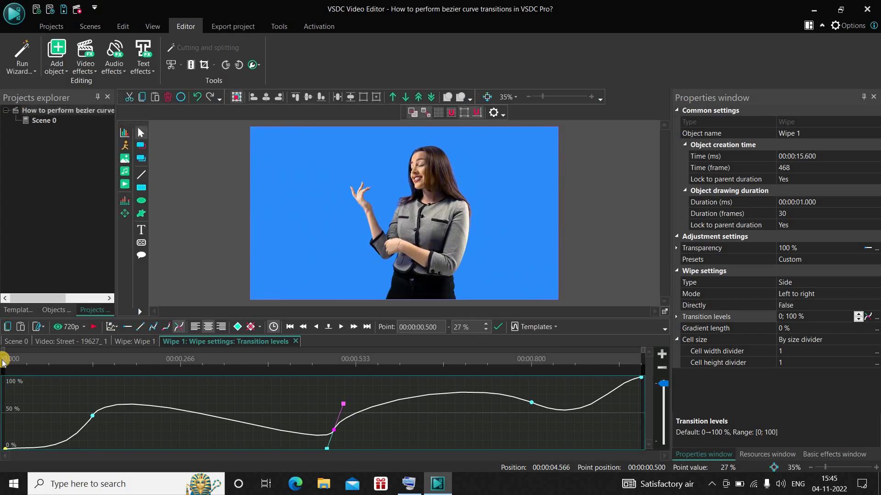
pyautogui.click(4, 362)
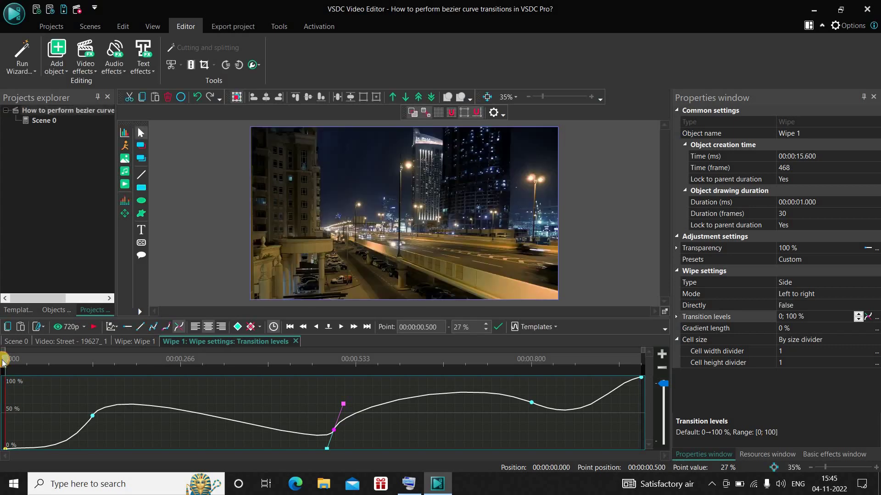
pyautogui.press('space')
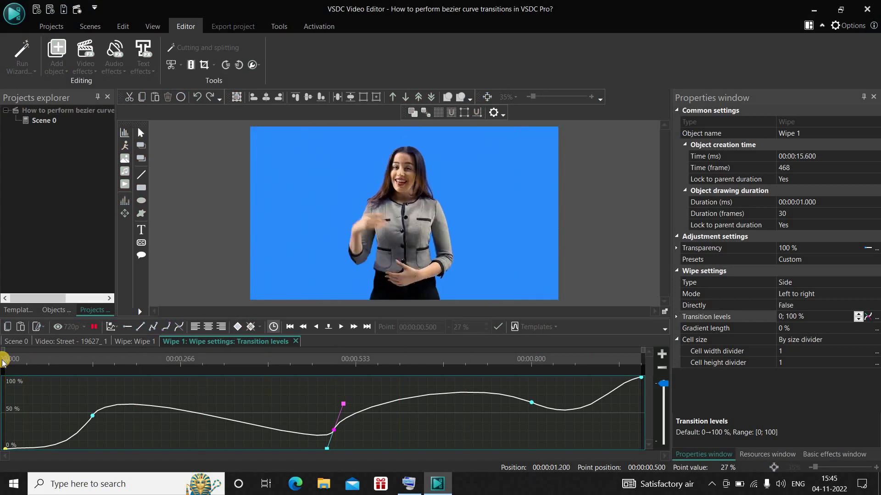
pyautogui.press('space')
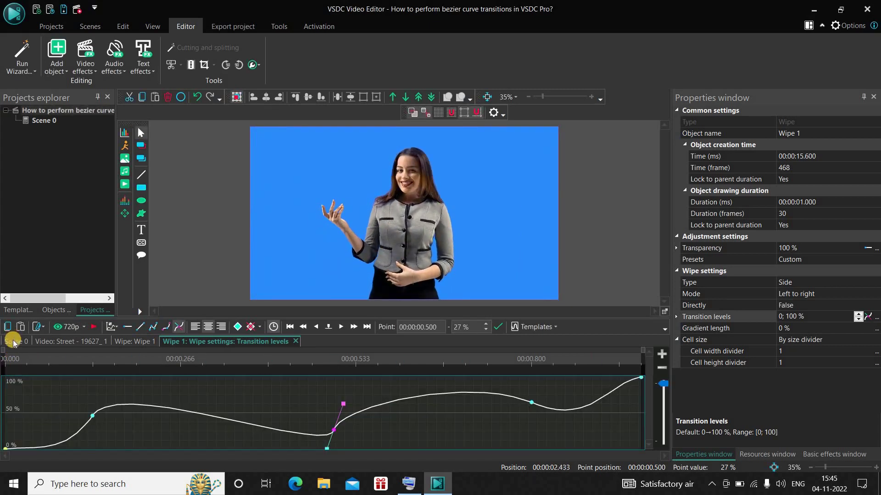
pyautogui.click(13, 341)
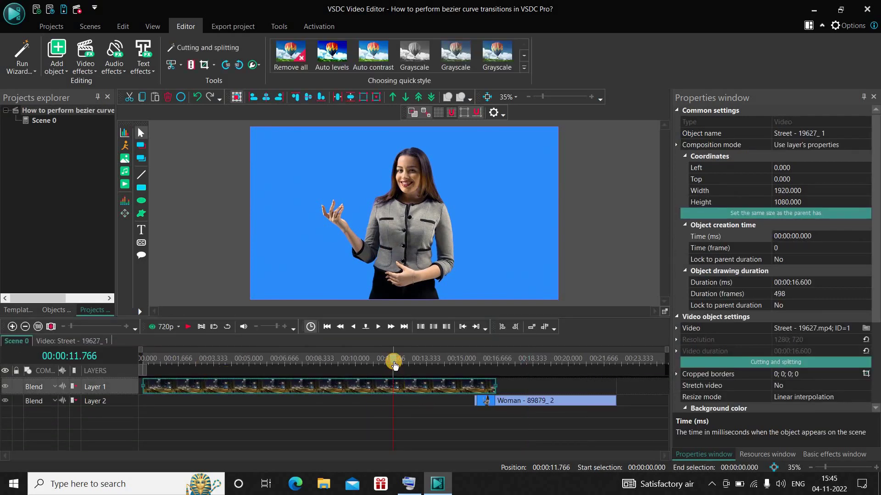
pyautogui.press('space')
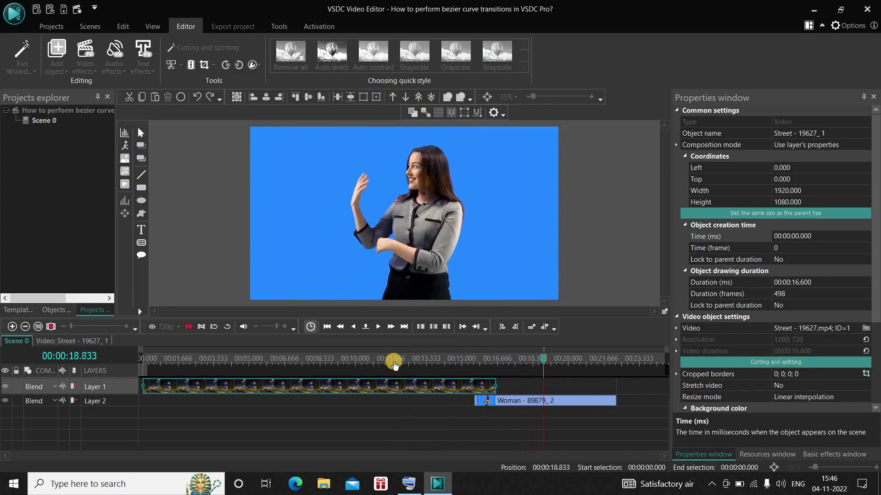
pyautogui.press('space')
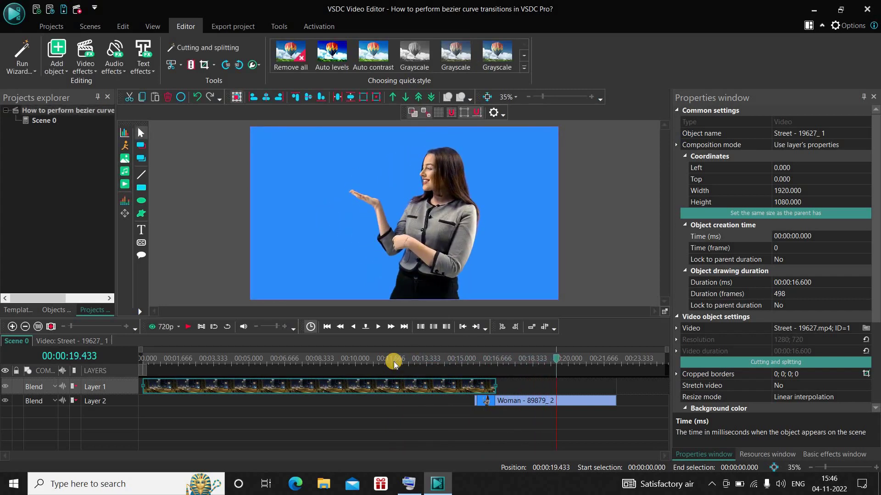